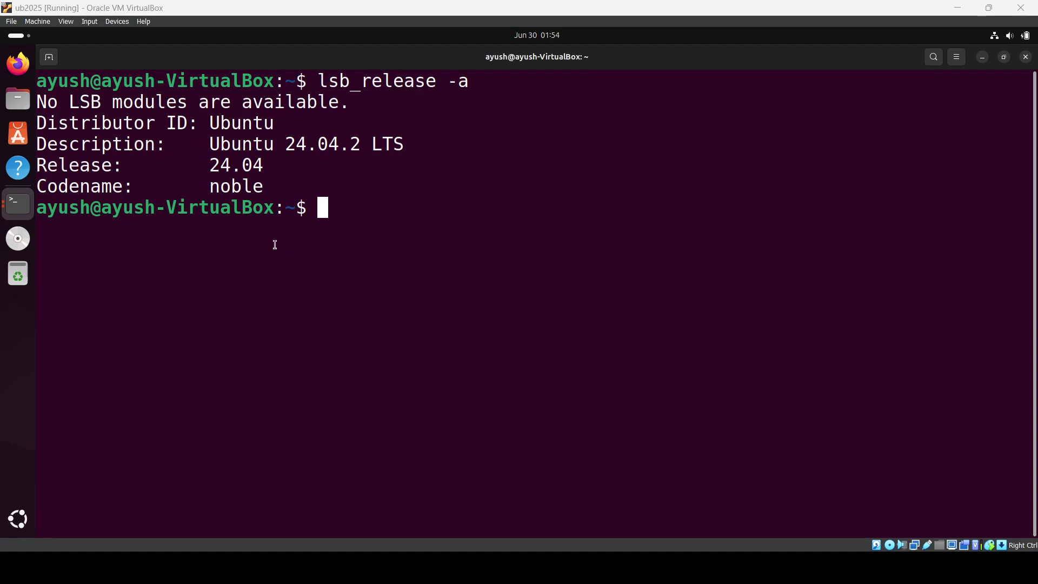
Run hostnamectl to list the host details of the Ubuntu 24.04 system
{"action": "double_click", "coordinate": [221, 165]}
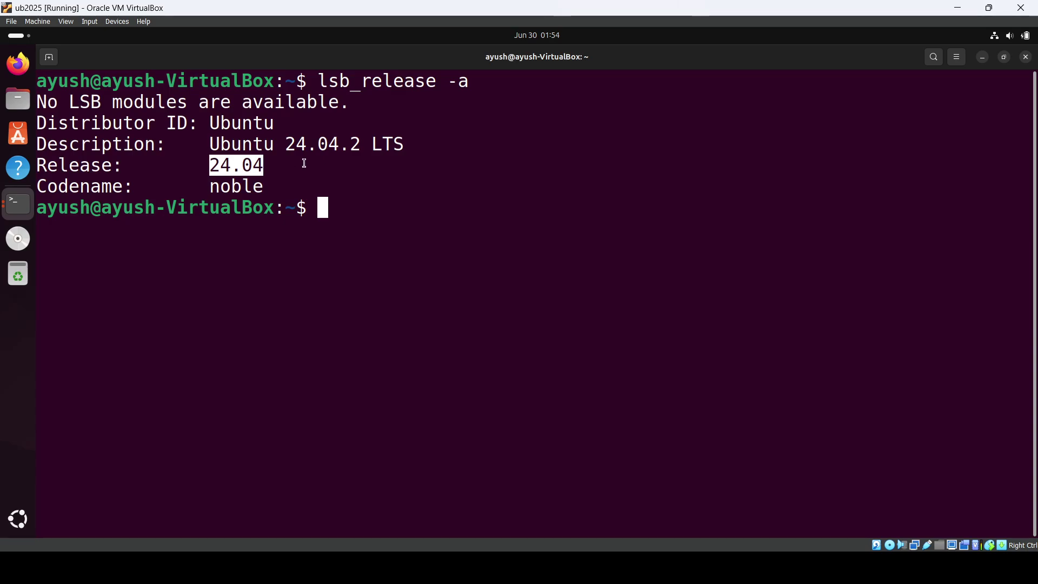
{"action": "type", "text": "hostnam"}
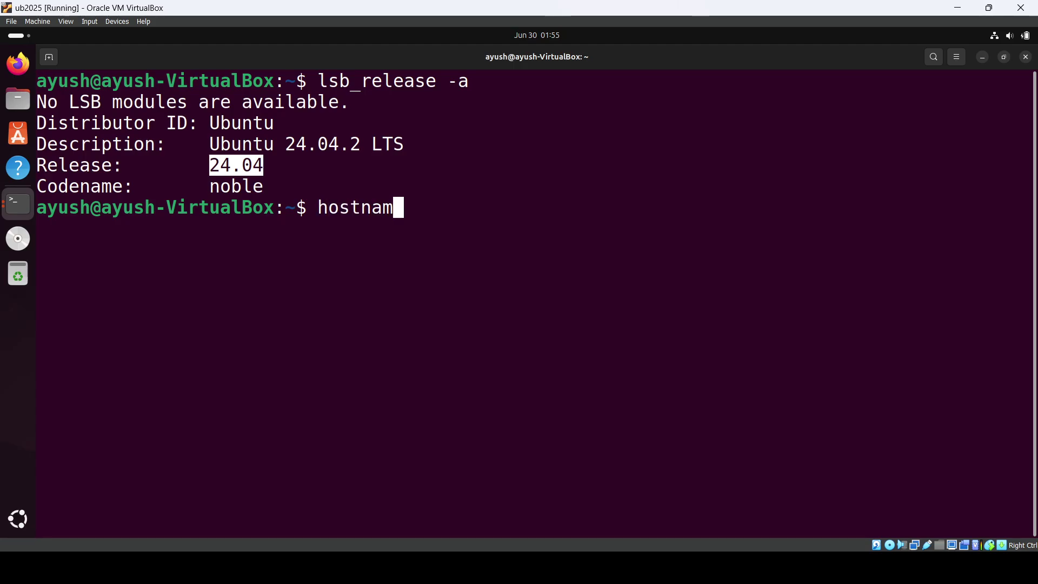
{"action": "type", "text": "ectl"}
{"action": "key", "text": "Return"}
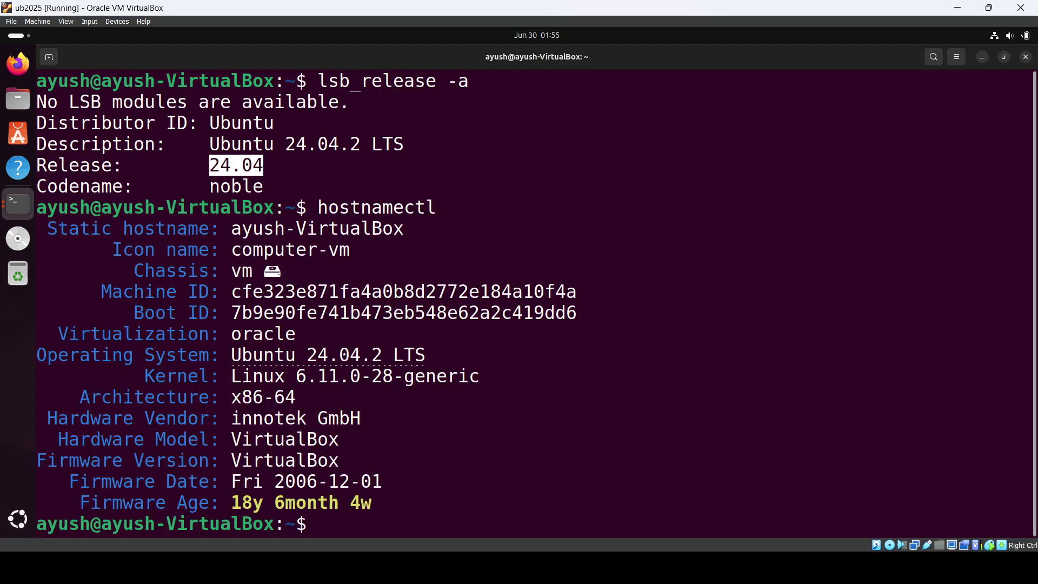
Highlight the current hostname ayush-VirtualBox in the output and in the prompt
{"action": "double_click", "coordinate": [158, 227]}
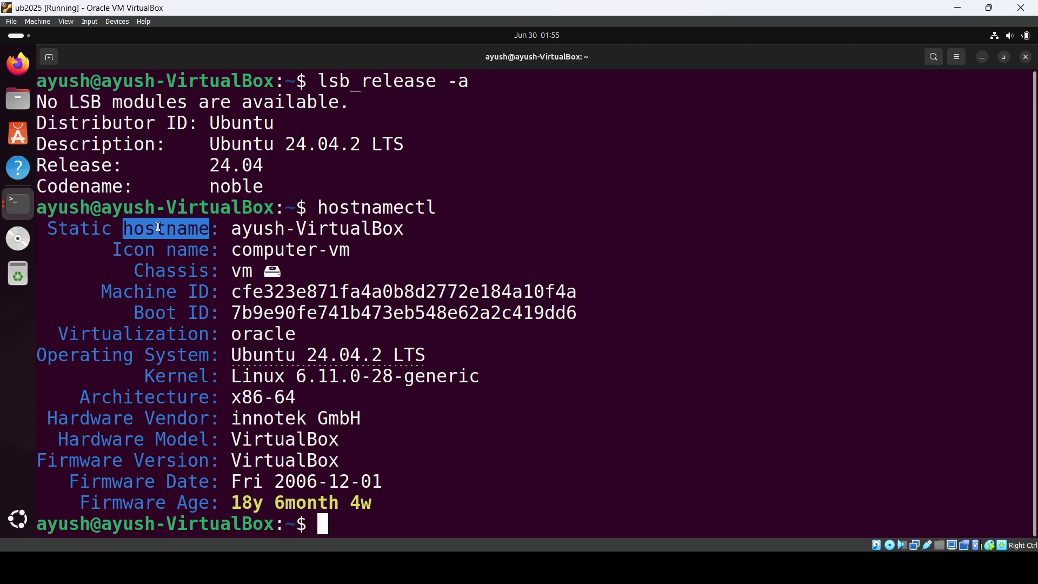
{"action": "left_click", "coordinate": [232, 236]}
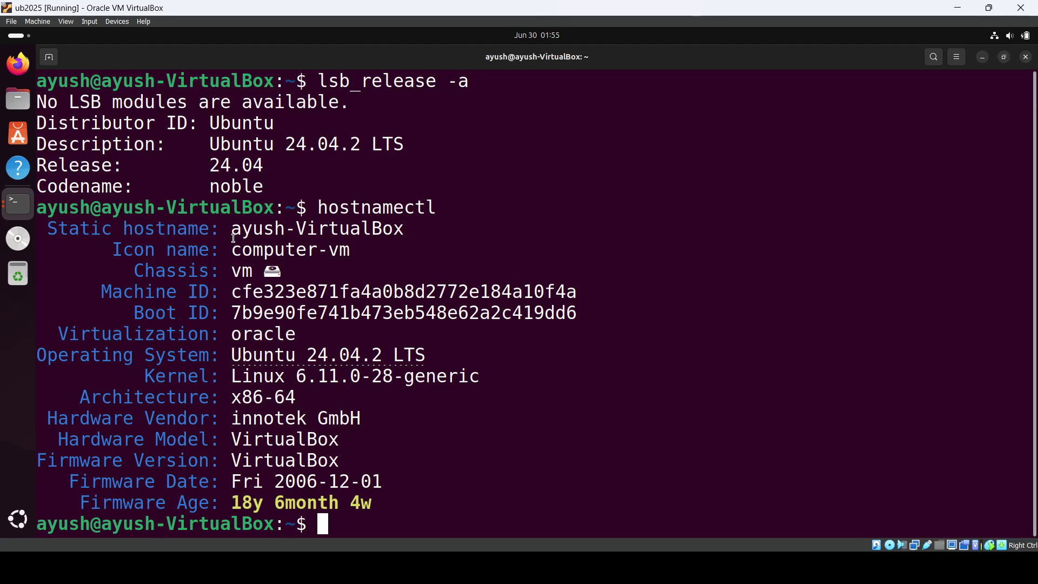
{"action": "left_click_drag", "start_coordinate": [231, 229], "coordinate": [414, 230]}
{"action": "left_click", "coordinate": [412, 234]}
{"action": "left_click_drag", "start_coordinate": [99, 208], "coordinate": [274, 210]}
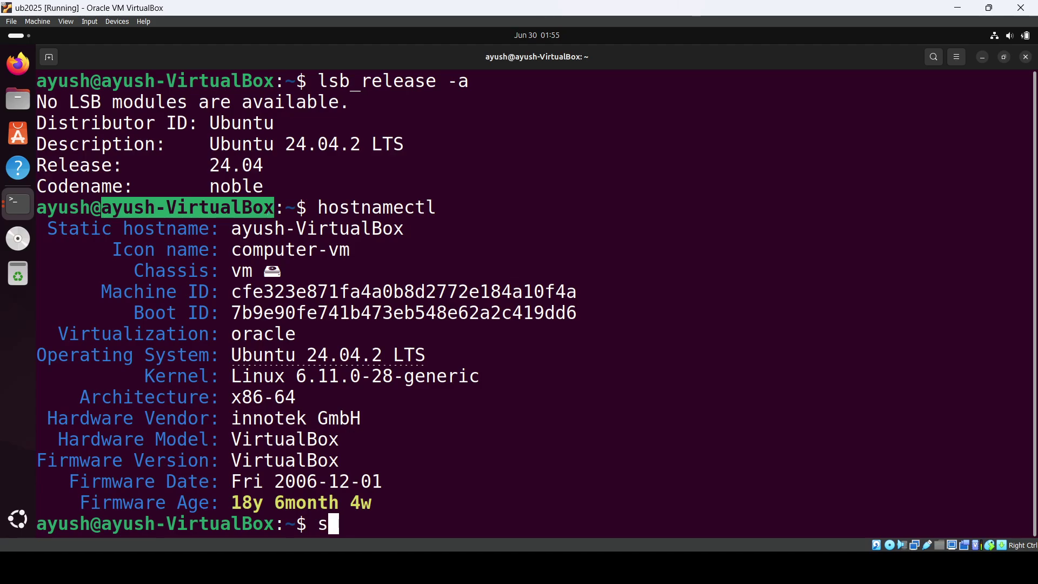
{"action": "type", "text": "sudo "}
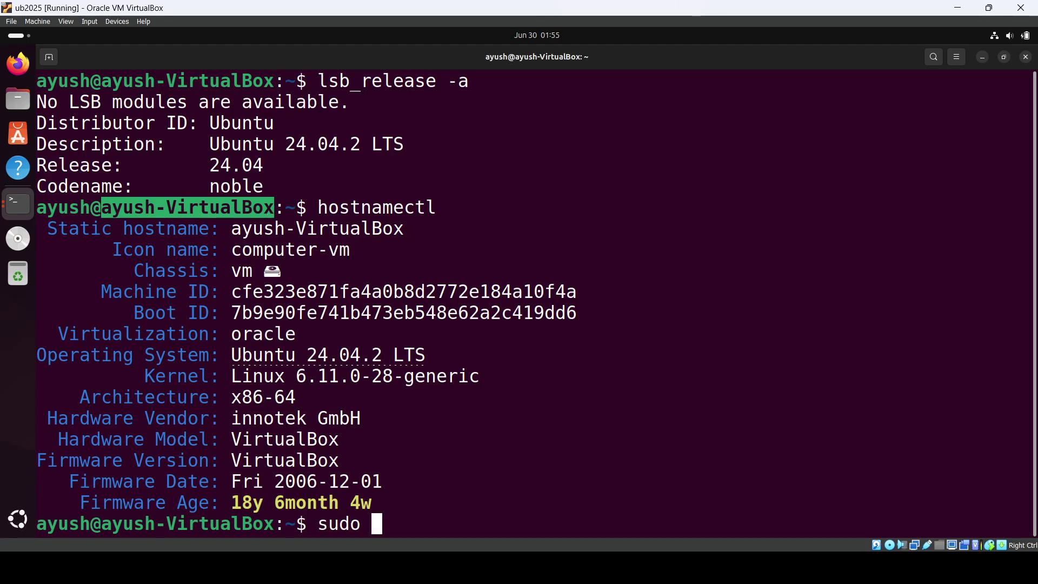
{"action": "type", "text": "hostna"}
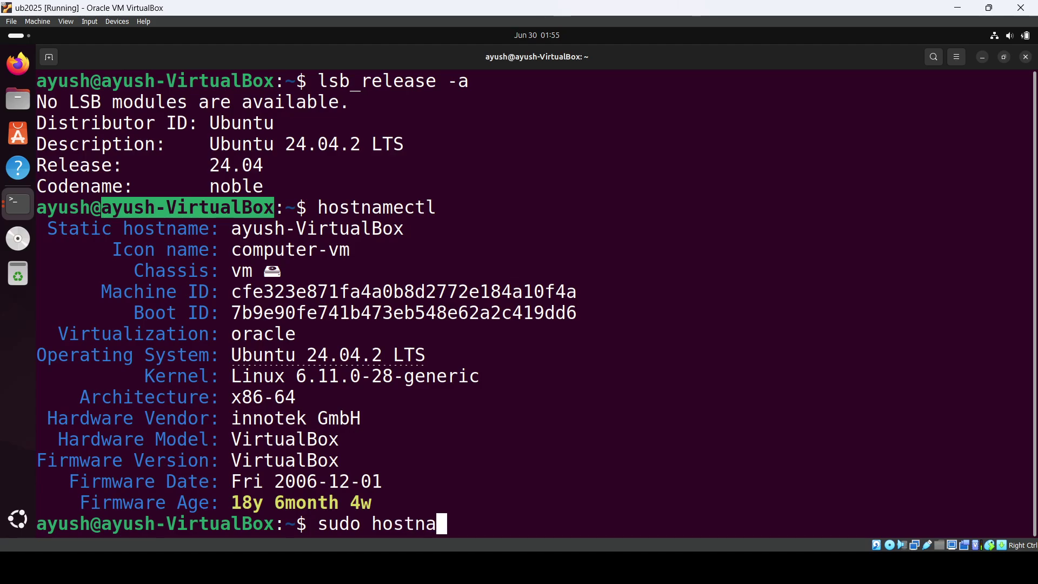
{"action": "type", "text": "mectl set "}
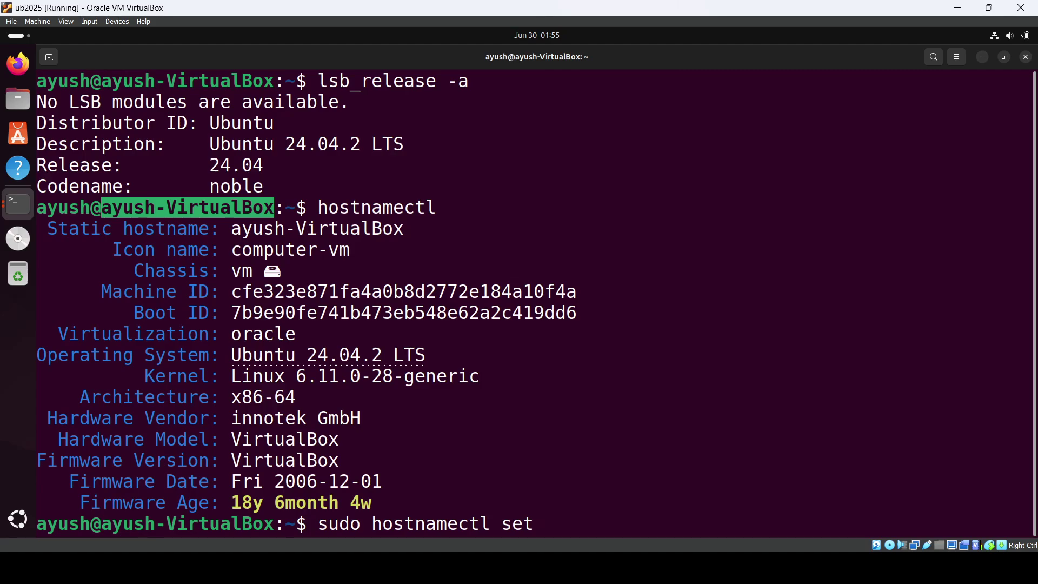
{"action": "type", "text": "-ho"}
{"action": "type", "text": "styname "}
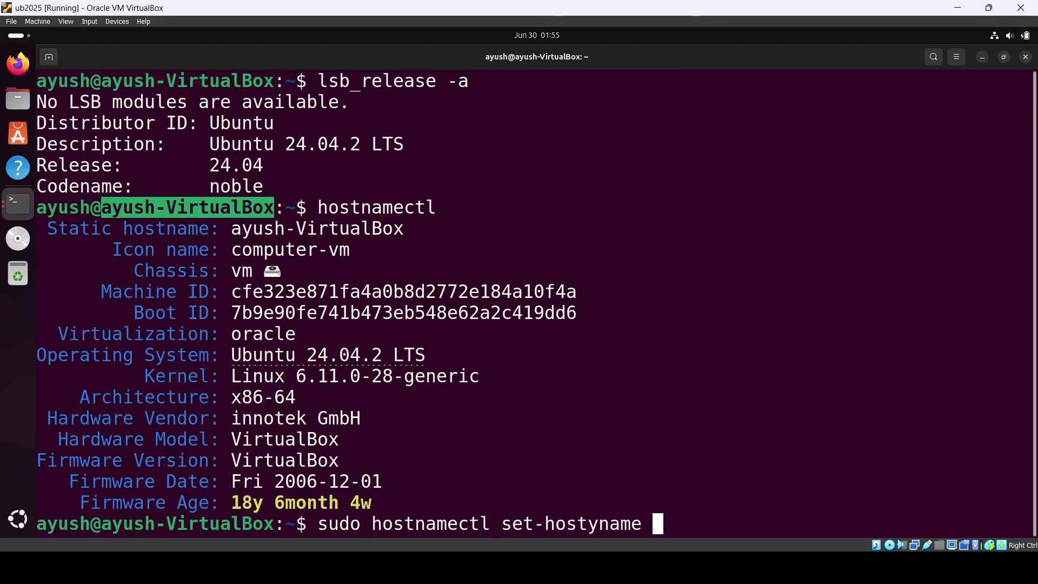
Run sudo hostnamectl set-hostname ayush-dev to set the new static hostname
{"action": "key", "text": "BackSpace"}
{"action": "key", "text": "BackSpace"}
{"action": "key", "text": "BackSpace"}
{"action": "key", "text": "BackSpace"}
{"action": "key", "text": "BackSpace"}
{"action": "key", "text": "BackSpace"}
{"action": "type", "text": "name "}
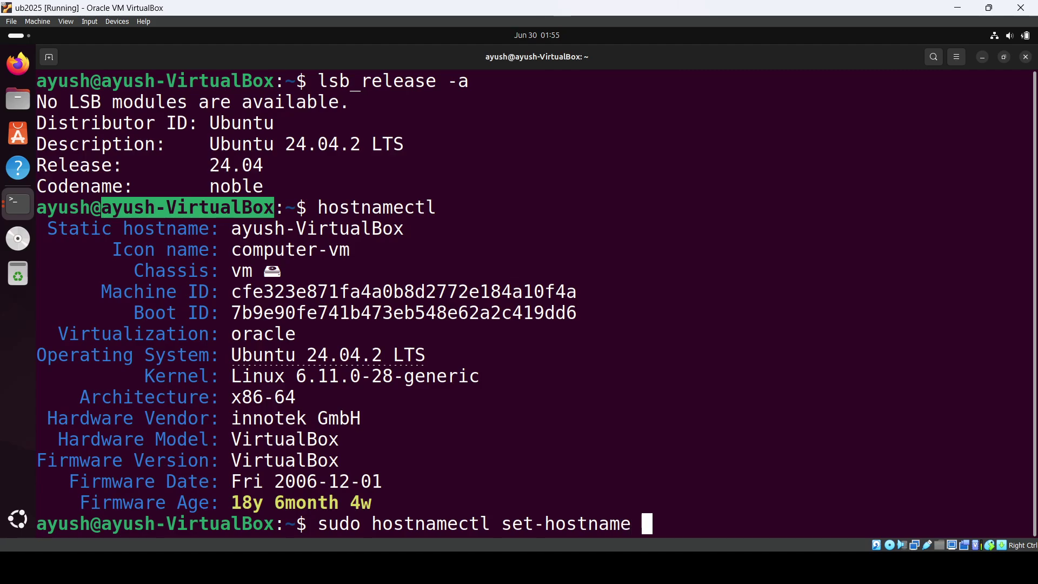
{"action": "type", "text": "ayush-dev"}
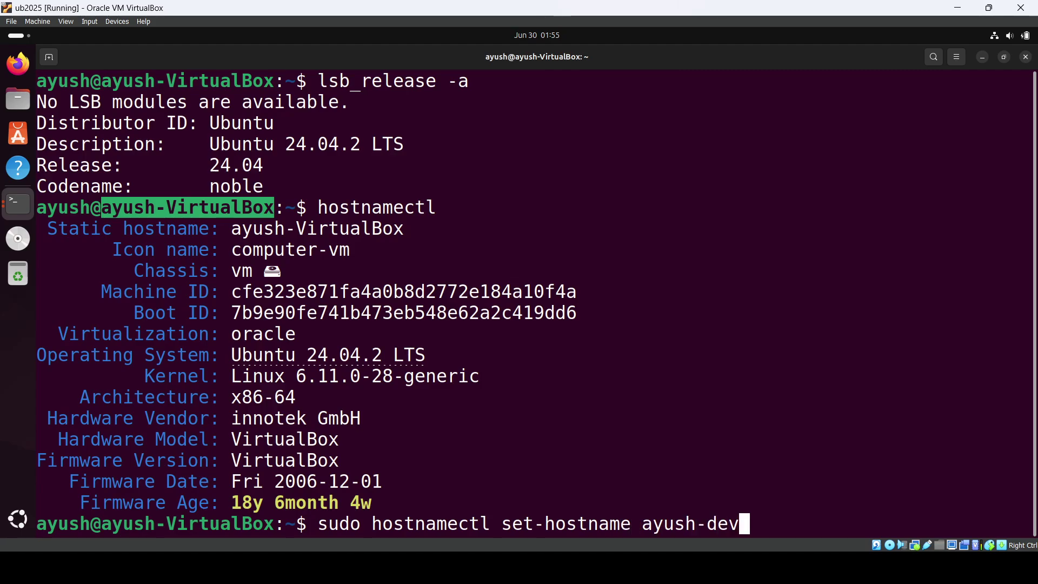
{"action": "key", "text": "Return"}
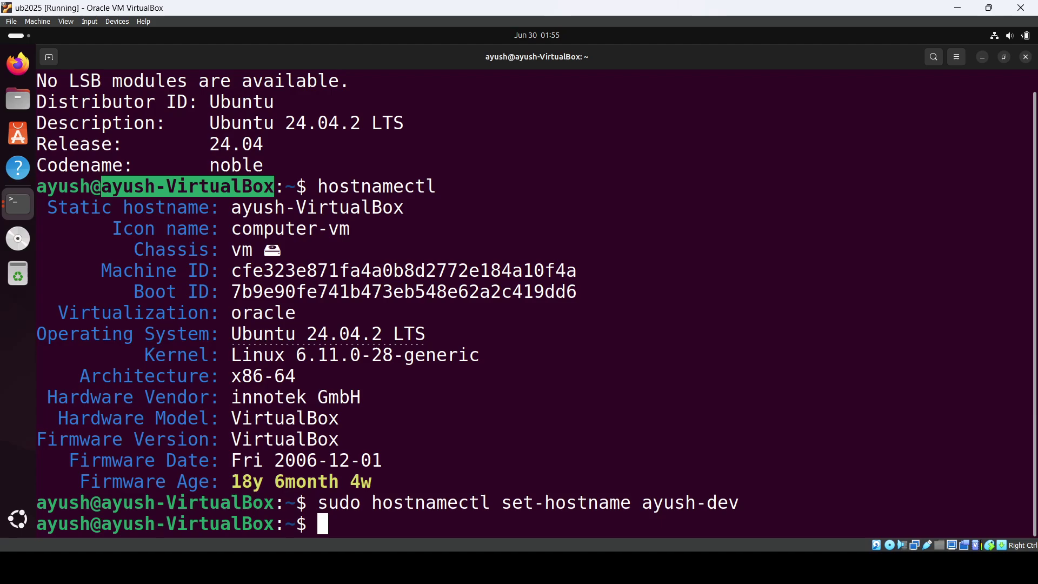
{"action": "type", "text": "sudo v"}
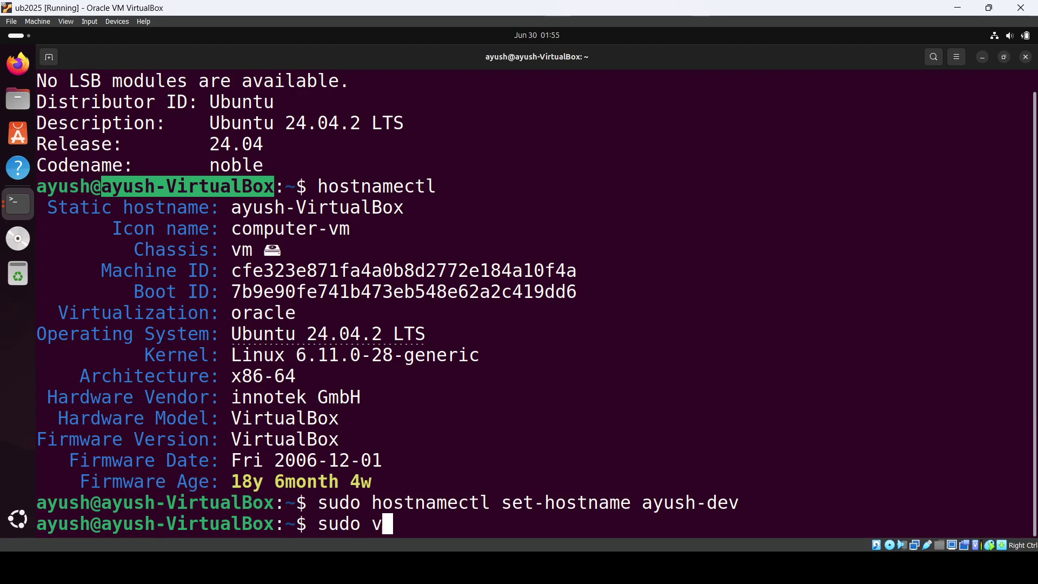
{"action": "type", "text": "i /etc"}
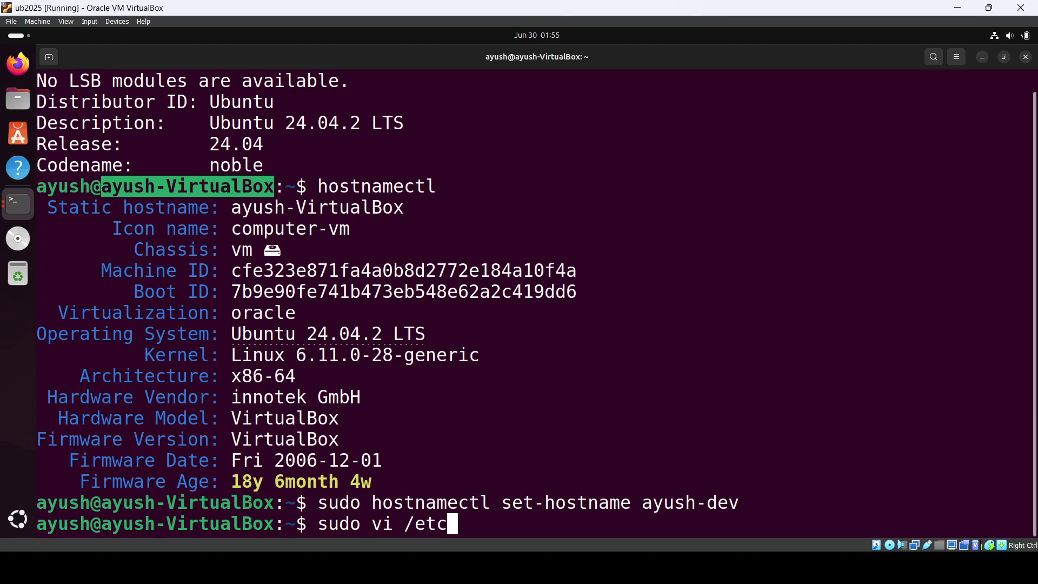
{"action": "type", "text": "/hosts"}
Open /etc/hosts in vi with sudo and move to the old hostname on line 2
{"action": "key", "text": "Return"}
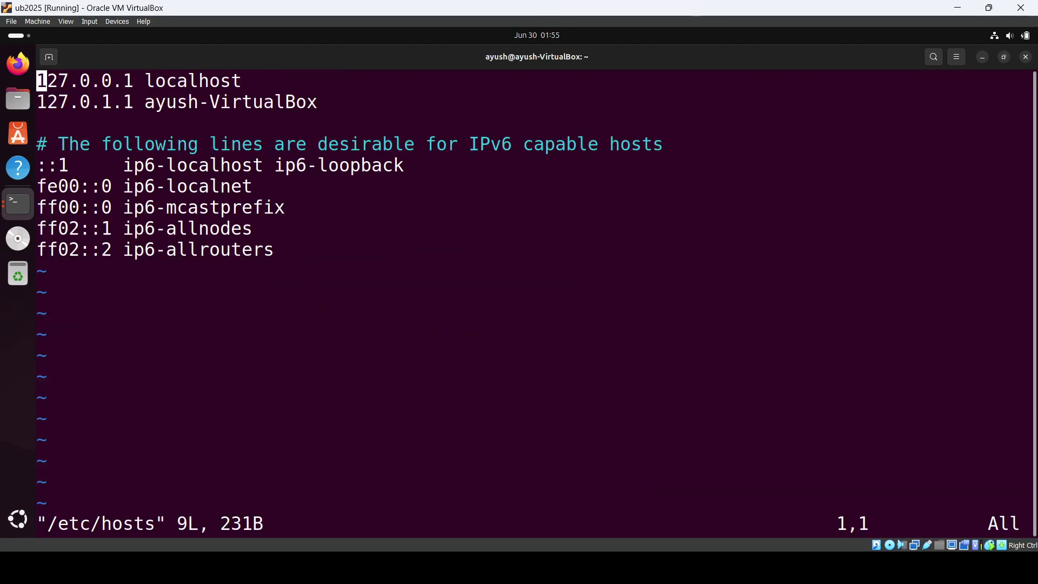
{"action": "key", "text": "Down"}
{"action": "key", "text": "Right"}
{"action": "key", "text": "Right"}
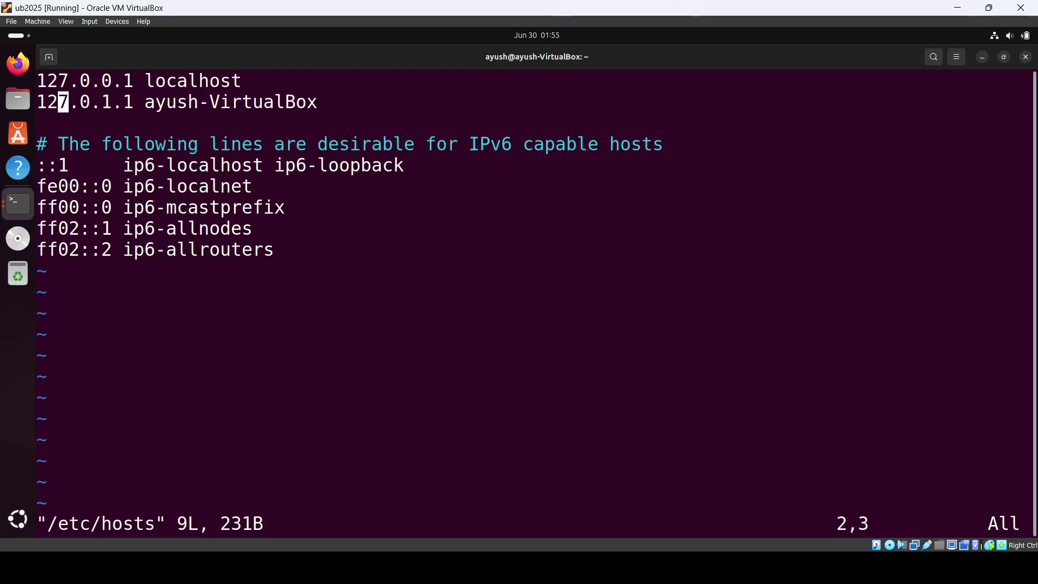
{"action": "key", "text": "w"}
{"action": "key", "text": "w"}
{"action": "key", "text": "End"}
Replace ayush-VirtualBox with ayush-dev on the 127.0.1.1 line and save with :wq
{"action": "key", "text": "i"}
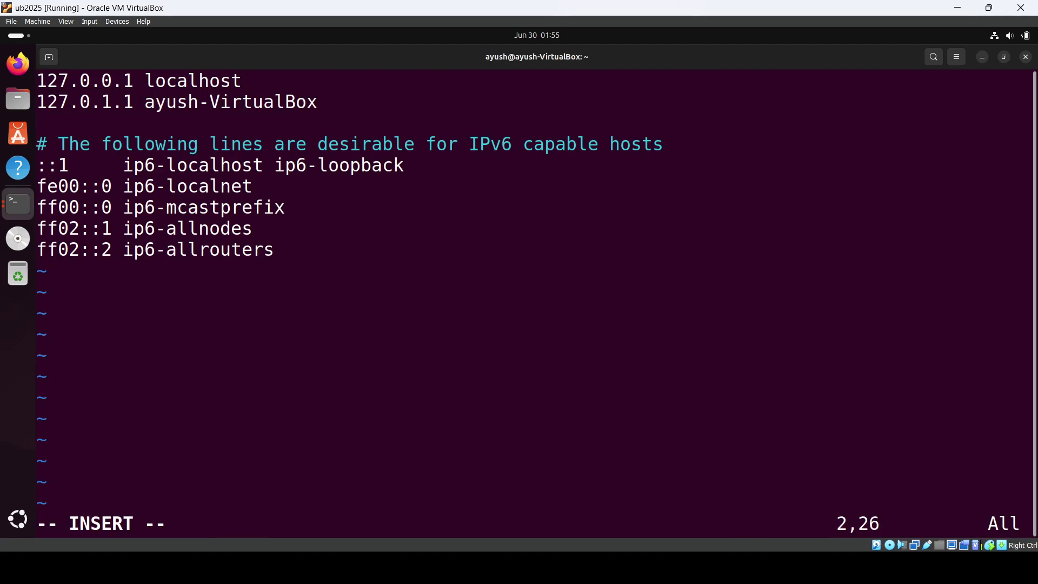
{"action": "key", "text": "Delete"}
{"action": "key", "text": "BackSpace"}
{"action": "key", "text": "BackSpace"}
{"action": "key", "text": "BackSpace"}
{"action": "key", "text": "BackSpace"}
{"action": "key", "text": "BackSpace"}
{"action": "key", "text": "BackSpace"}
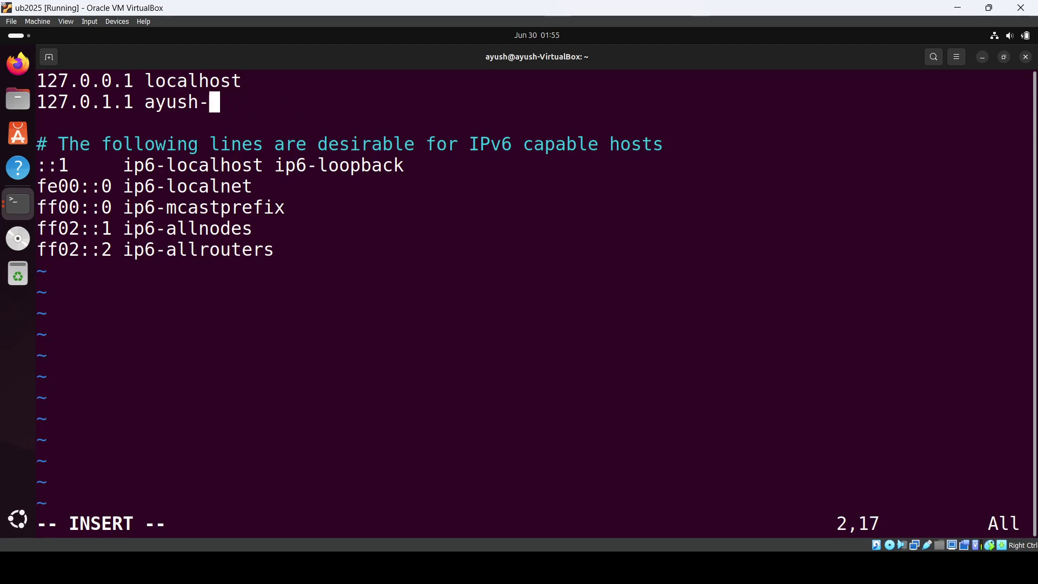
{"action": "type", "text": "dev"}
{"action": "key", "text": "Escape"}
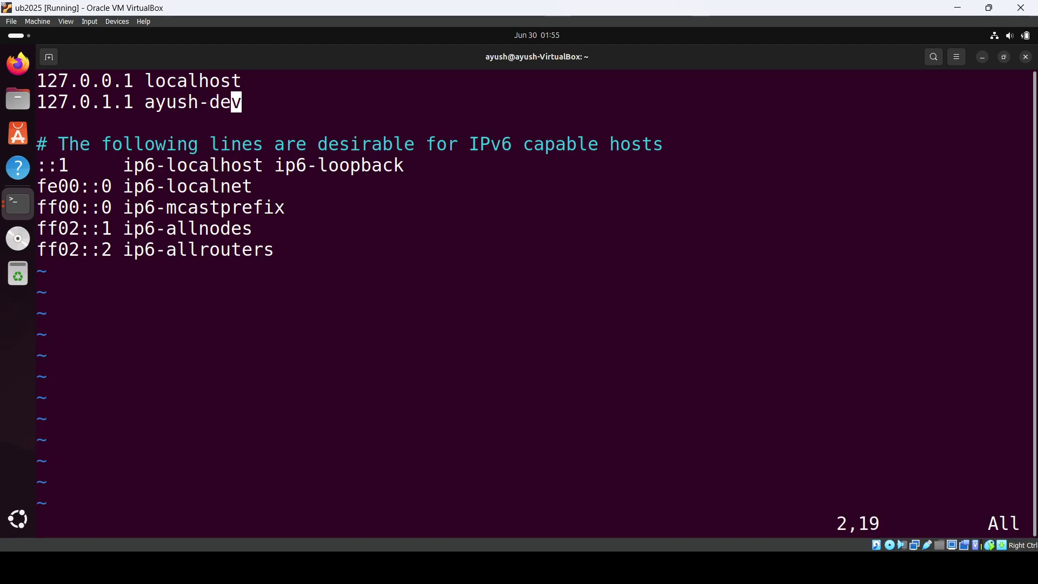
{"action": "type", "text": ":wq"}
{"action": "key", "text": "Return"}
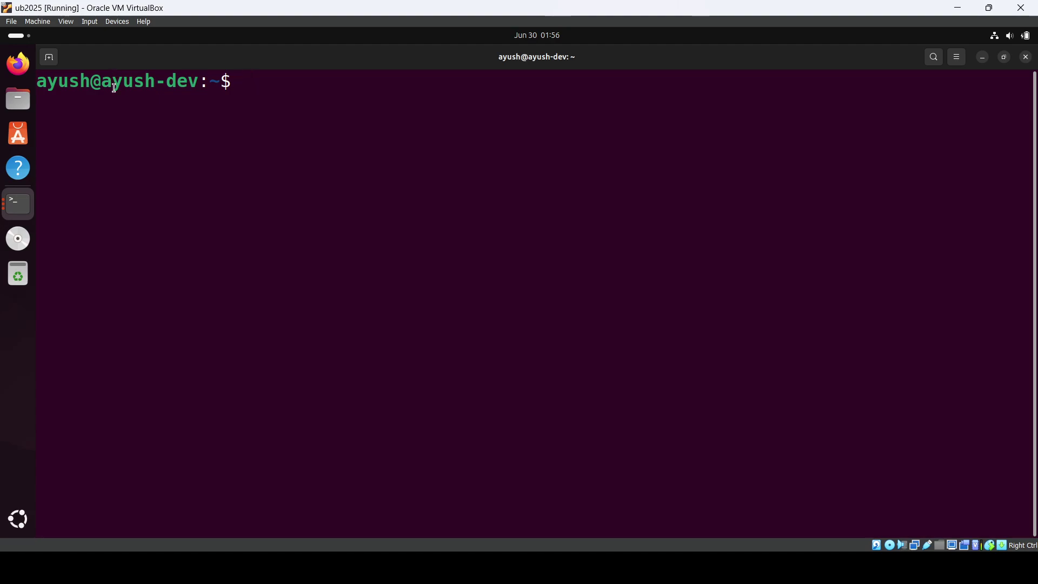
Rerun hostnamectl in the new terminal and highlight the static hostname ayush-dev
{"action": "left_click_drag", "start_coordinate": [113, 82], "coordinate": [36, 81]}
{"action": "left_click", "coordinate": [376, 148]}
{"action": "type", "text": "hostnamect"}
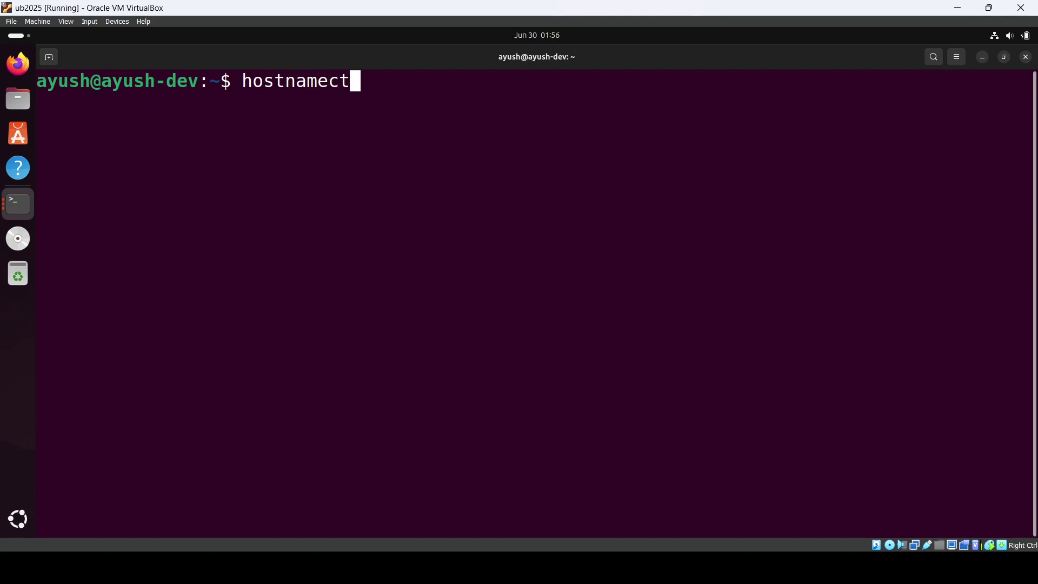
{"action": "type", "text": "l"}
{"action": "key", "text": "Return"}
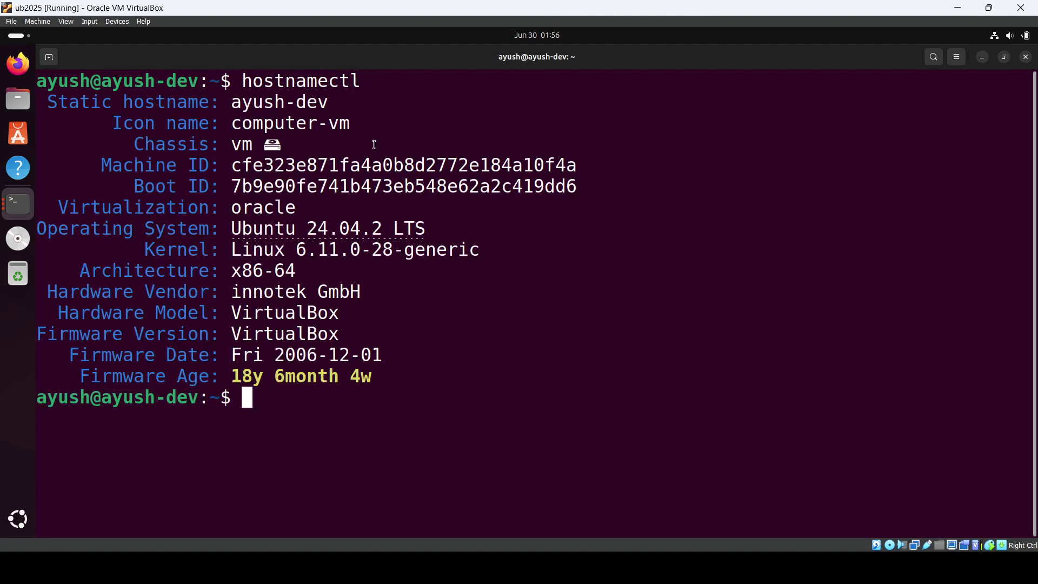
{"action": "double_click", "coordinate": [262, 102]}
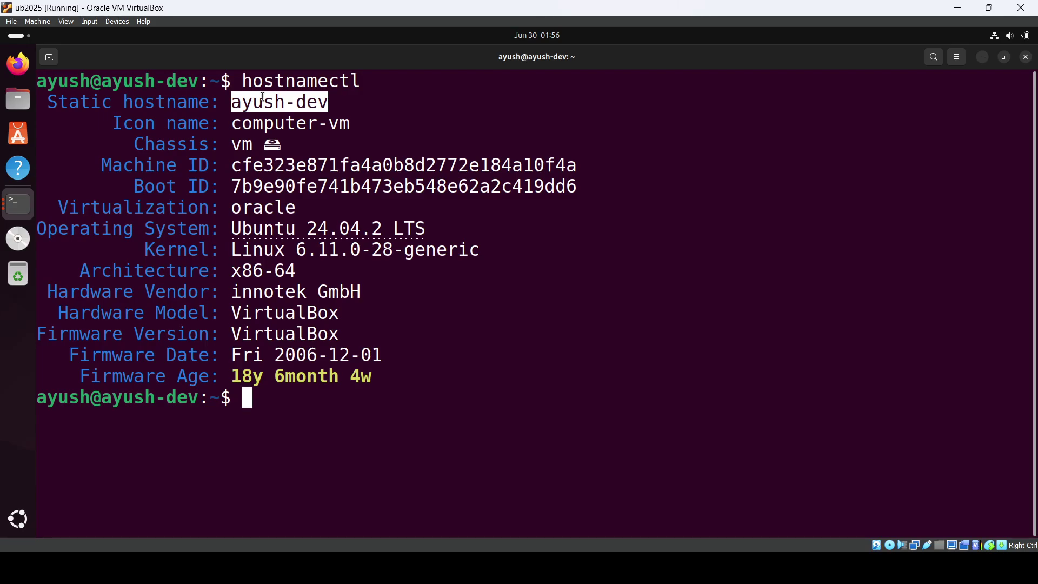